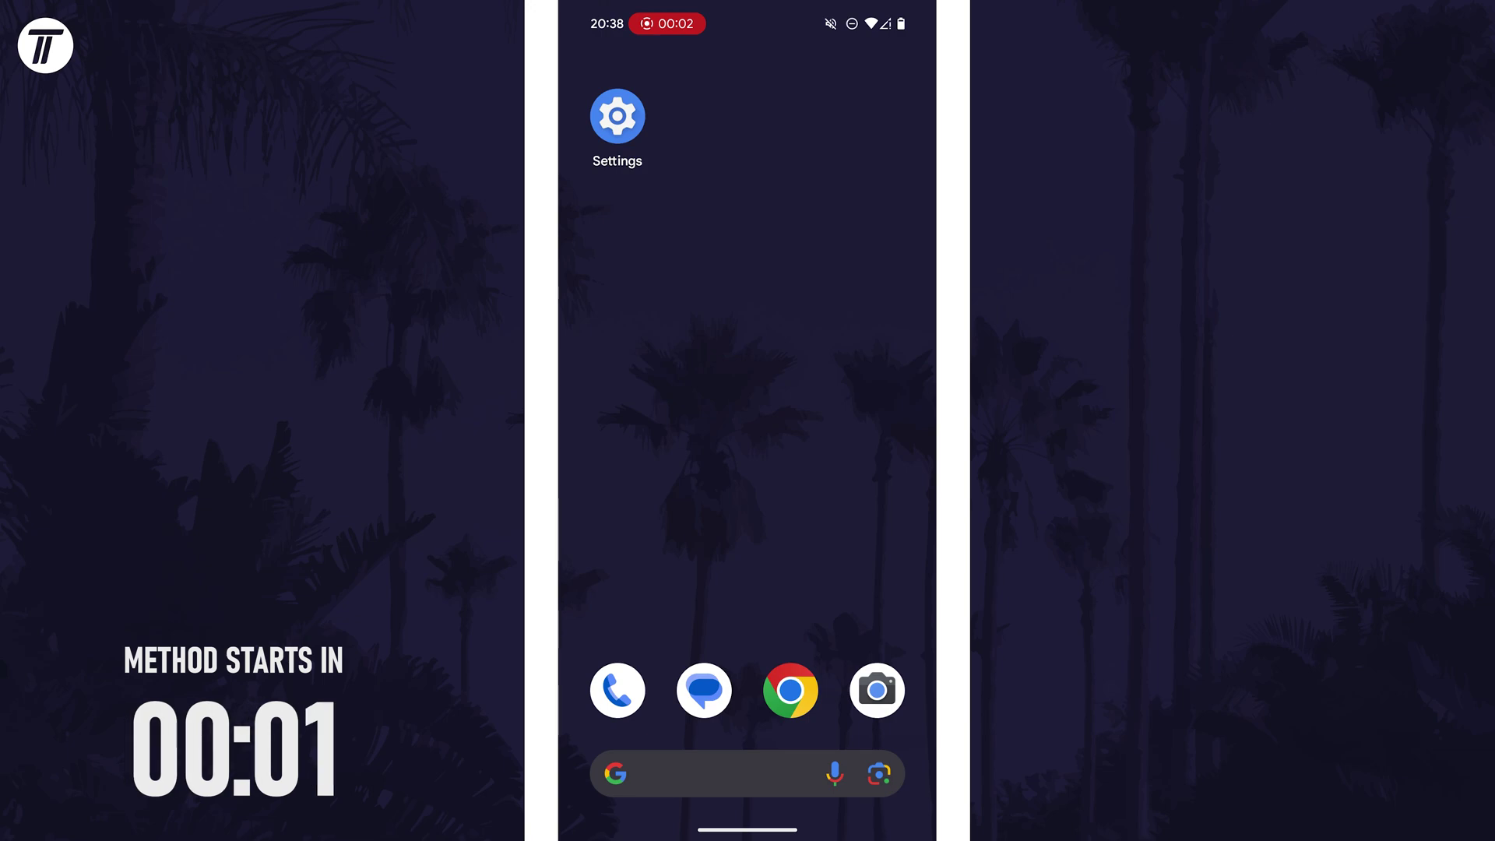
Step: Launch the Settings app from the Android home screen
click(617, 116)
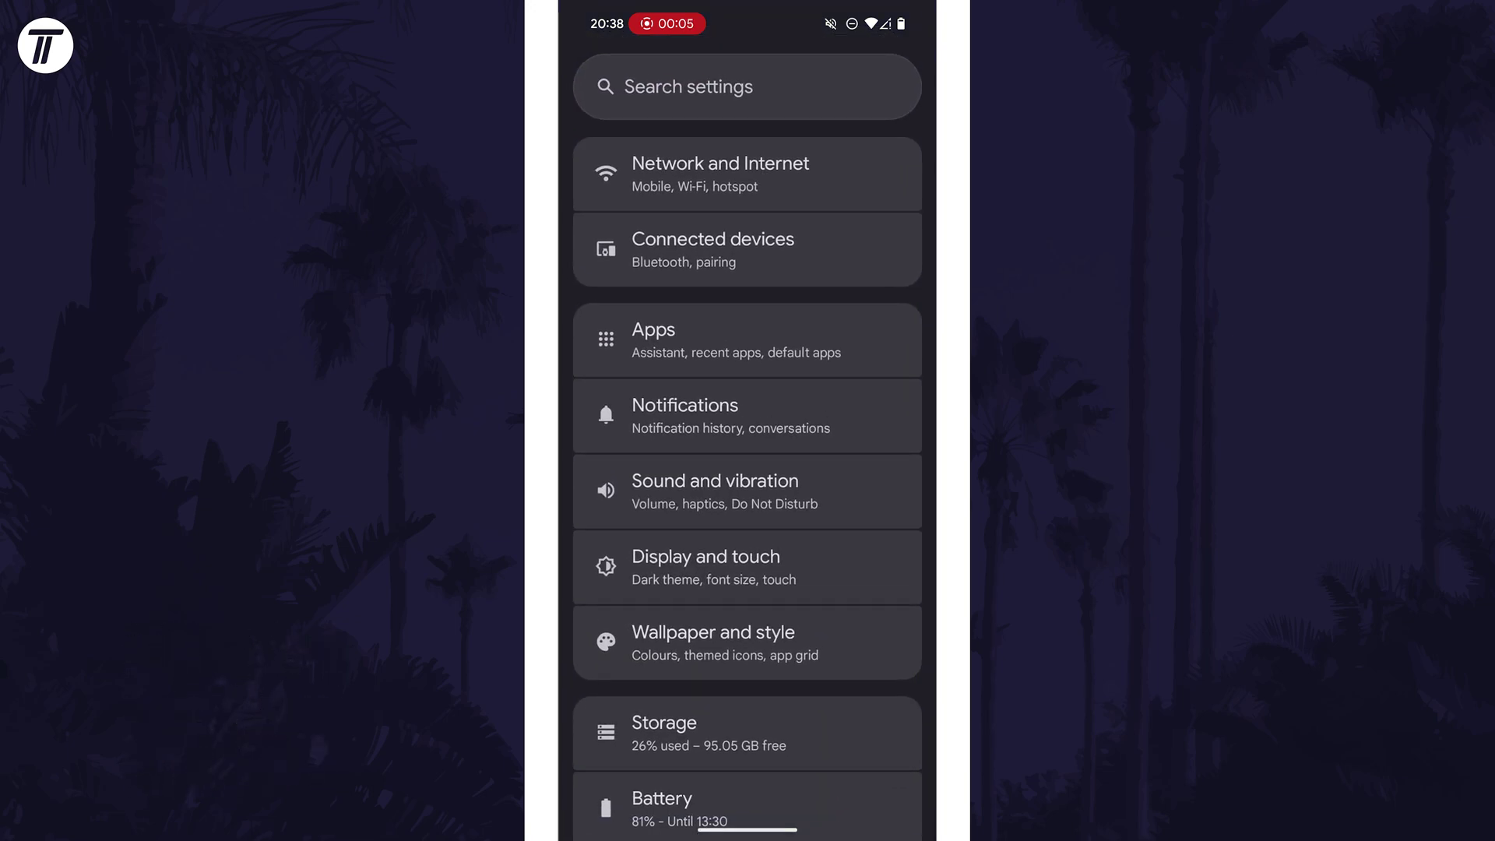
scroll(747, 488, down, 3)
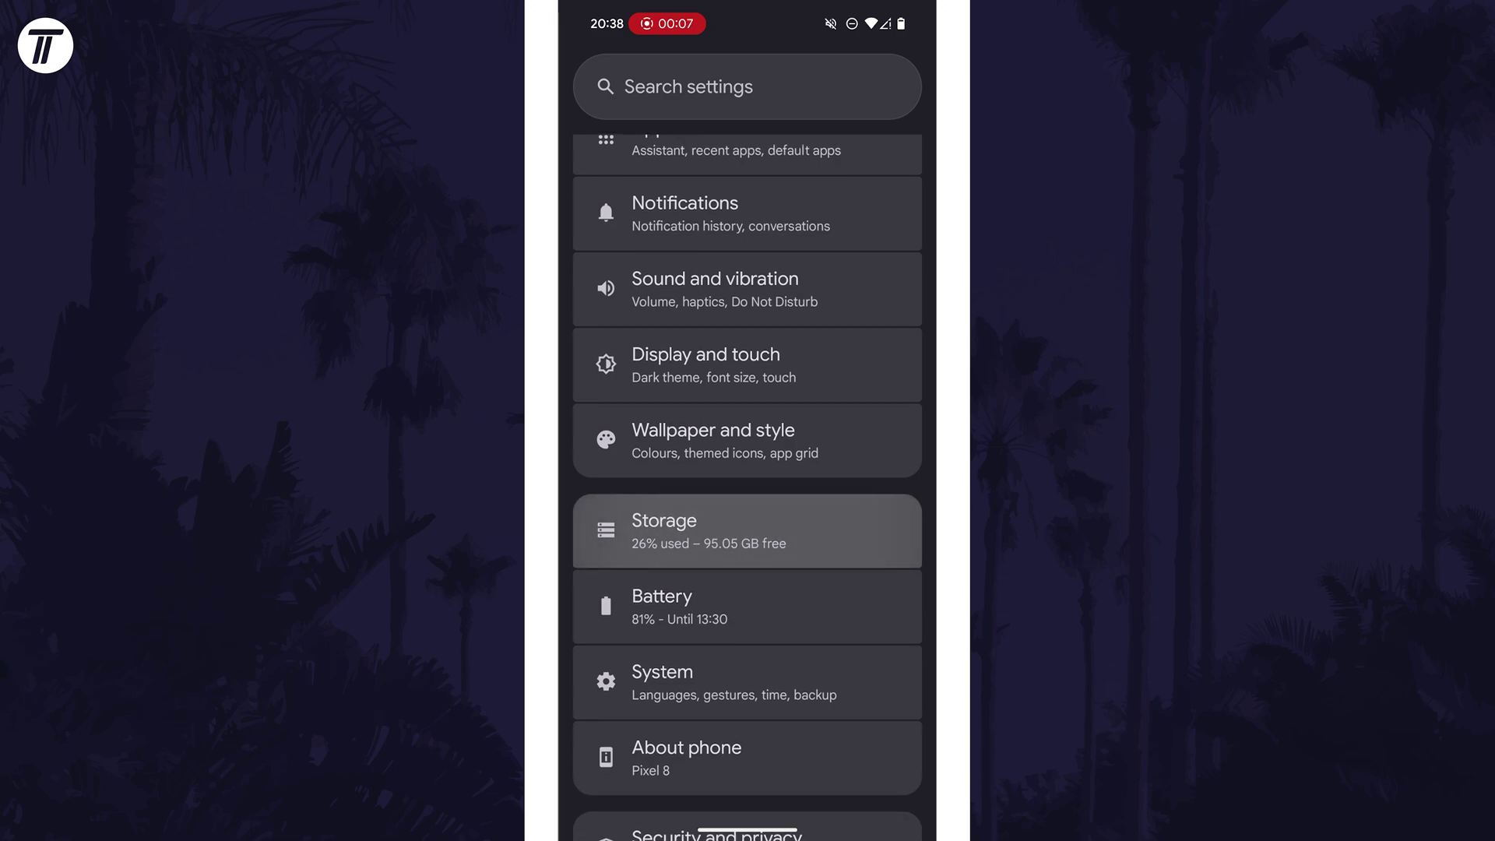
Step: Open the Storage overview, then the Apps storage list sorted by size
click(748, 530)
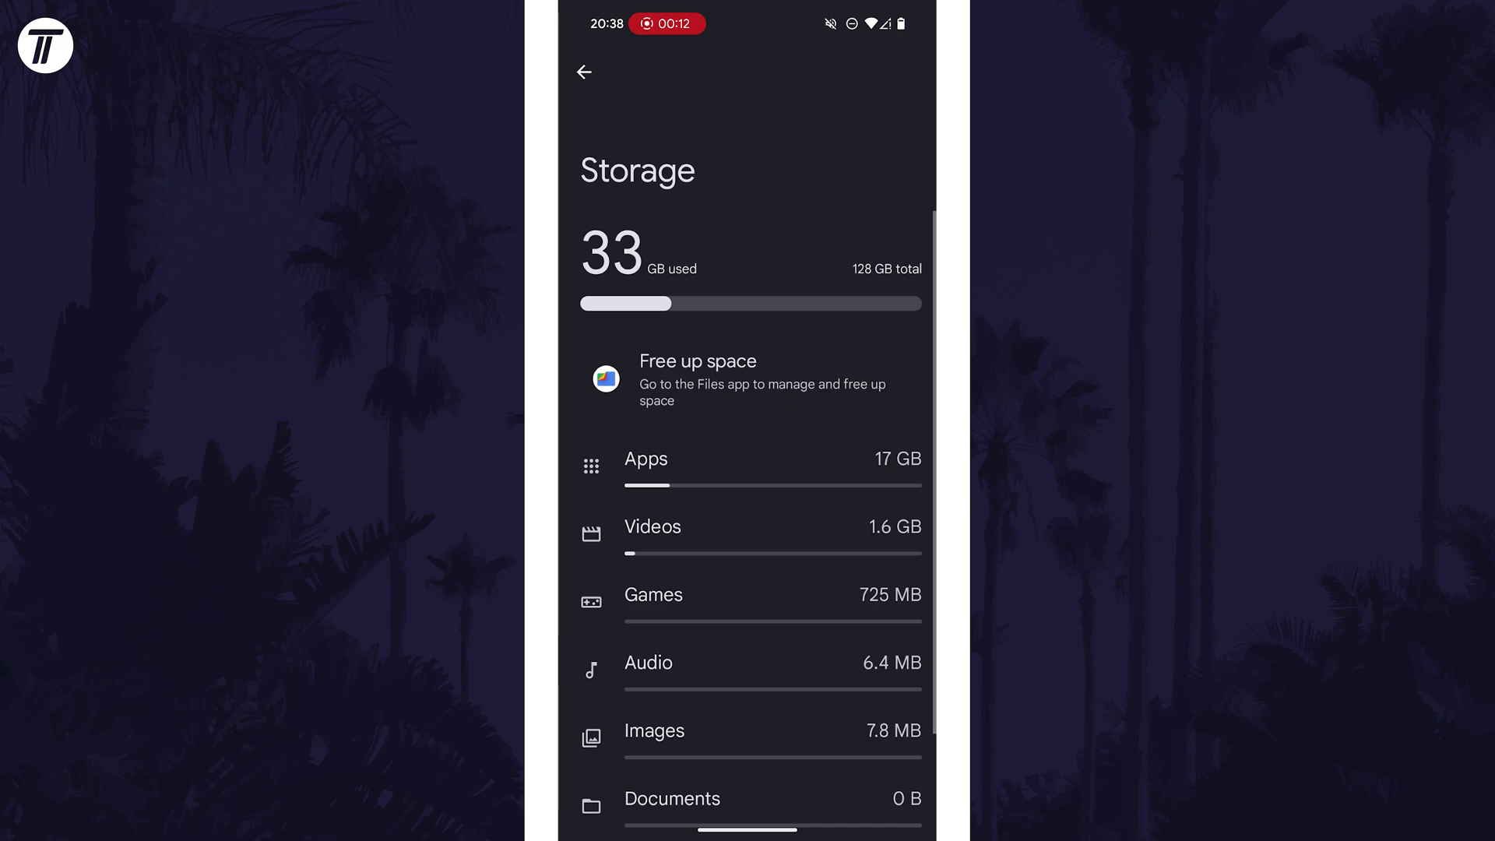
click(700, 468)
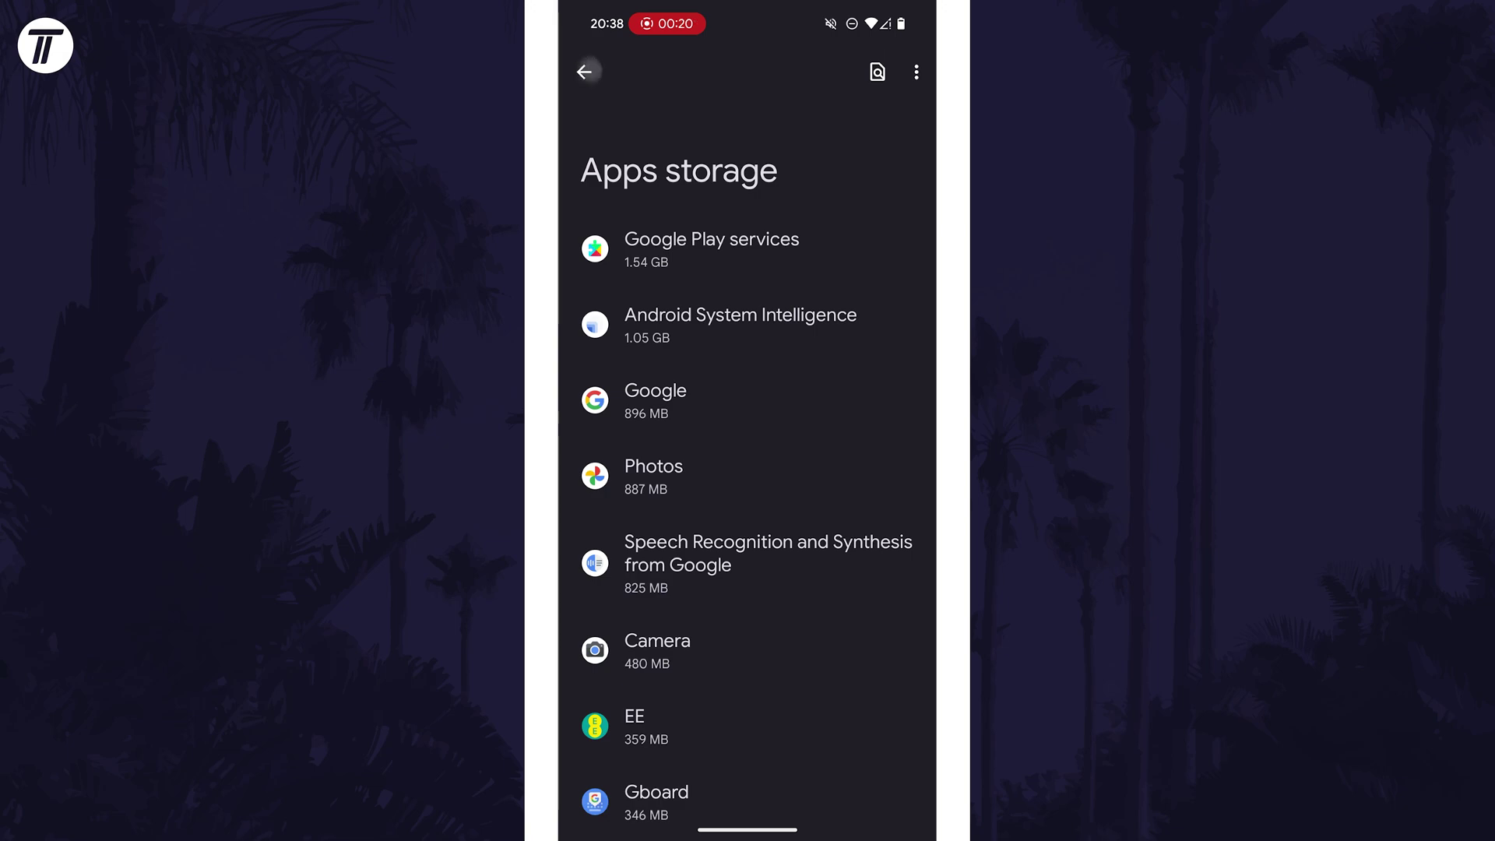
Step: Go back from Apps storage to the Storage overview showing 33 GB of 128 GB used
click(584, 72)
scroll(747, 527, down, 5)
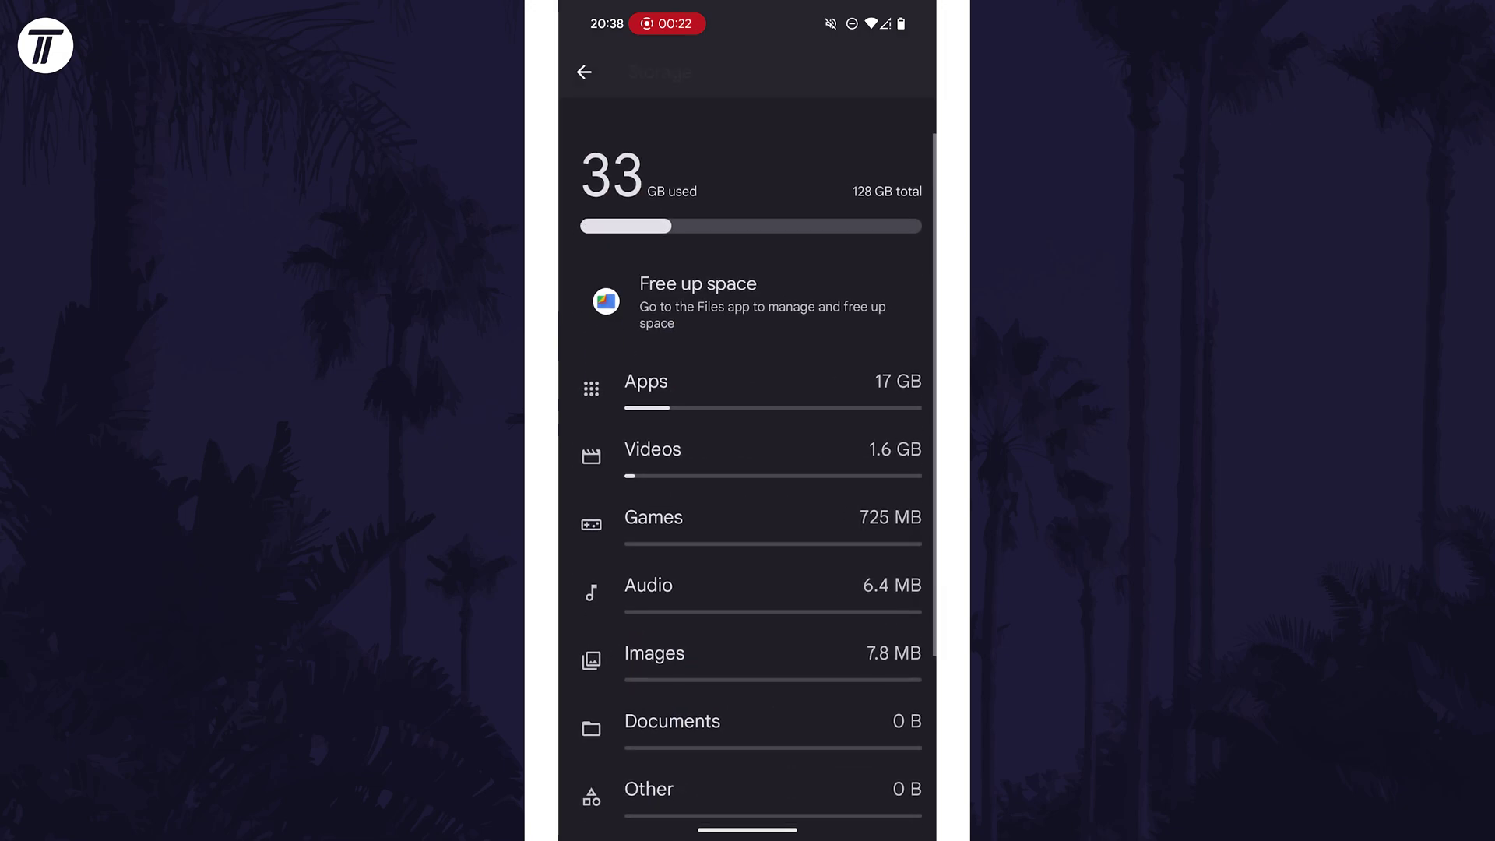
scroll(747, 467, up, 5)
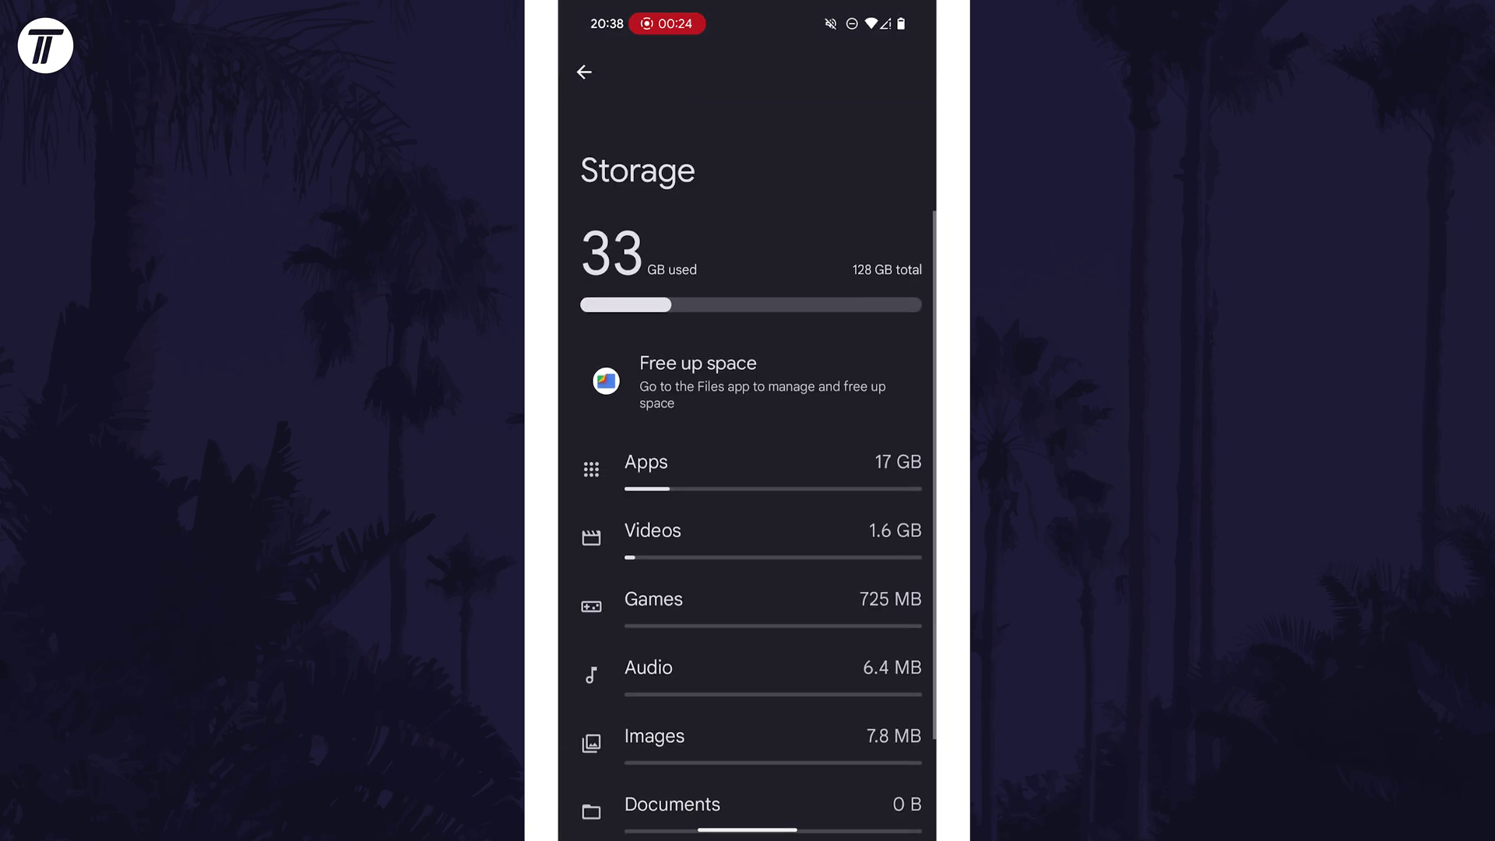